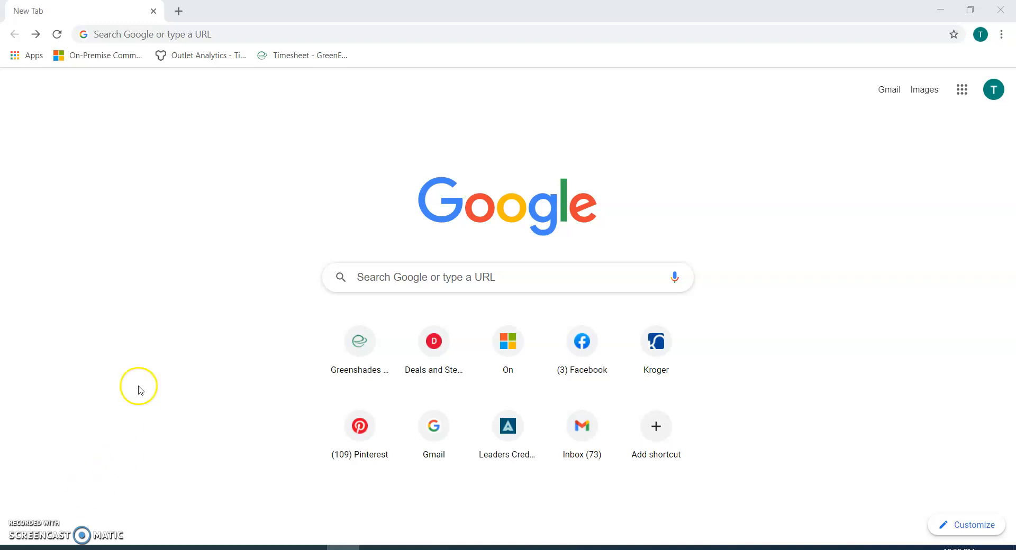
Step: Open the website dealsandstealsconsignment.com
click(129, 36)
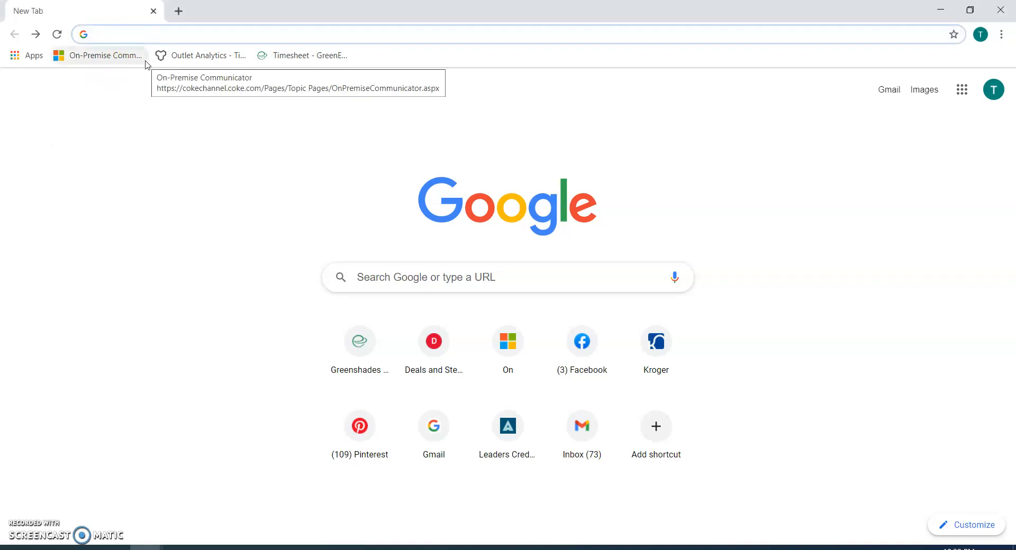
text(dealsandstealsconsignment.com)
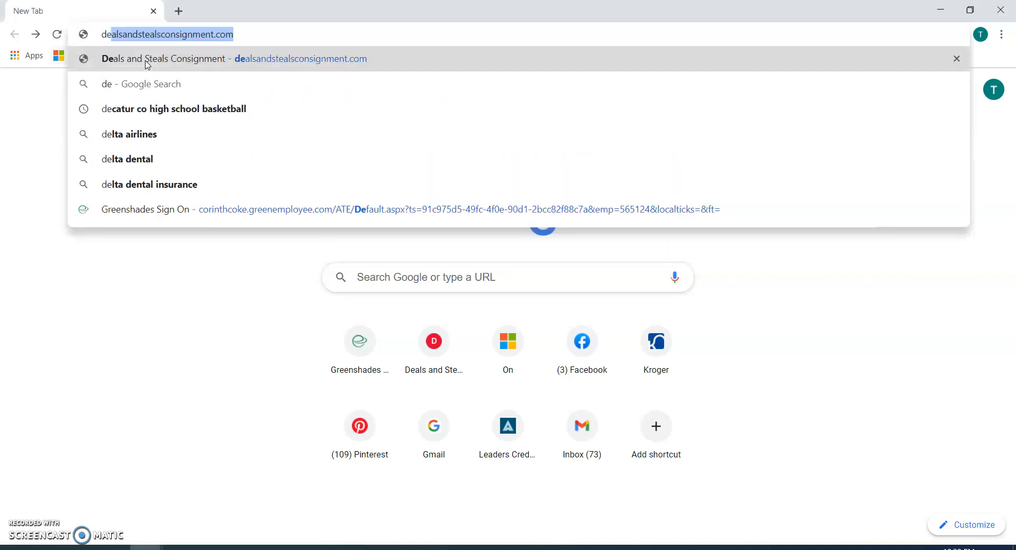
click(147, 61)
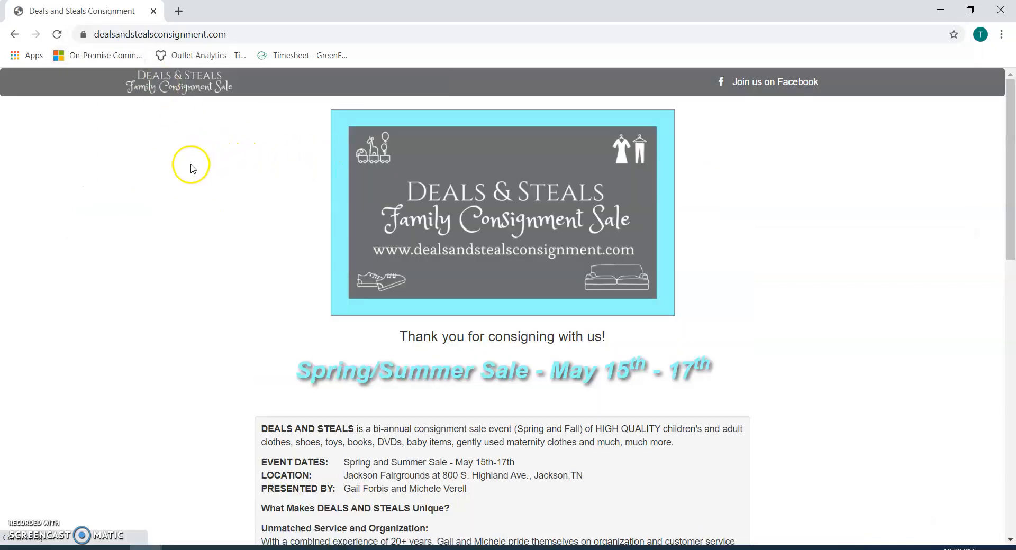
Step: Open Consignor and Volunteer Registration and sign in to the Deals and Steals Spring/Summer 2021 event
scroll(279, 235, down, 14)
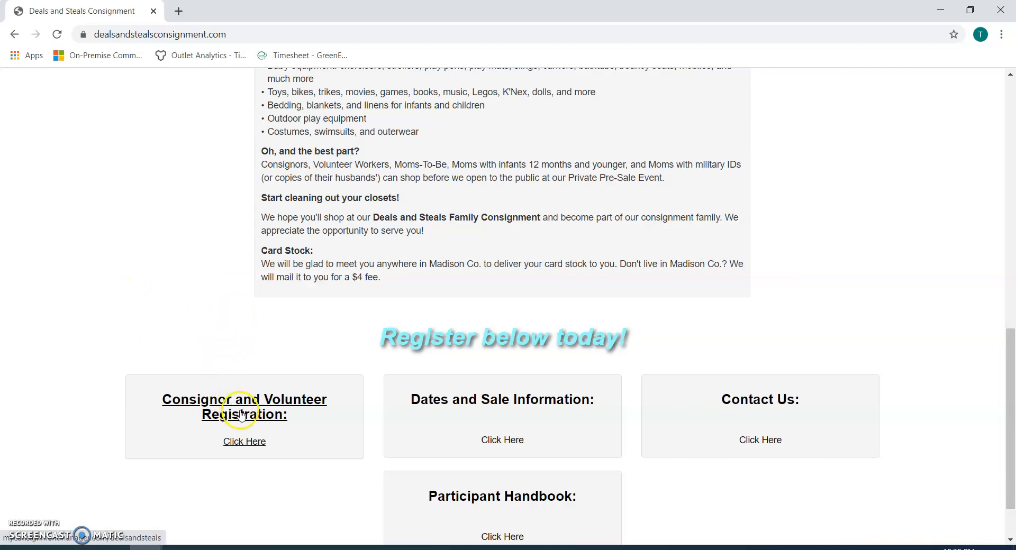
click(233, 394)
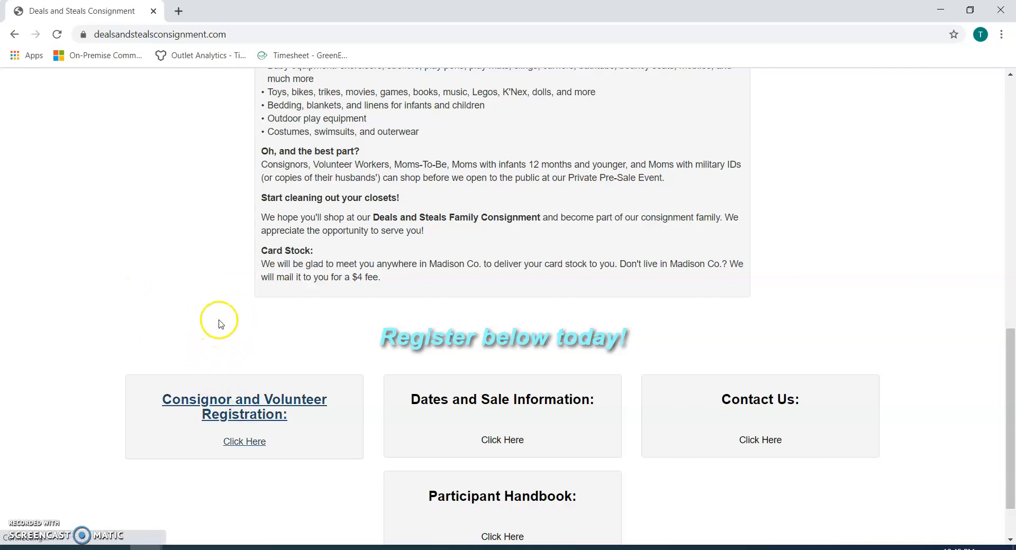
click(222, 416)
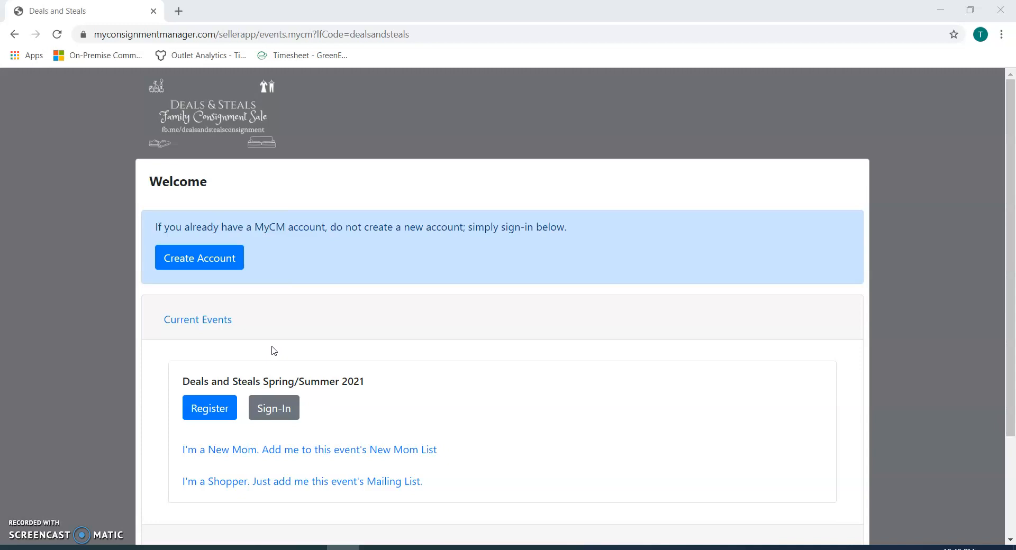
click(270, 409)
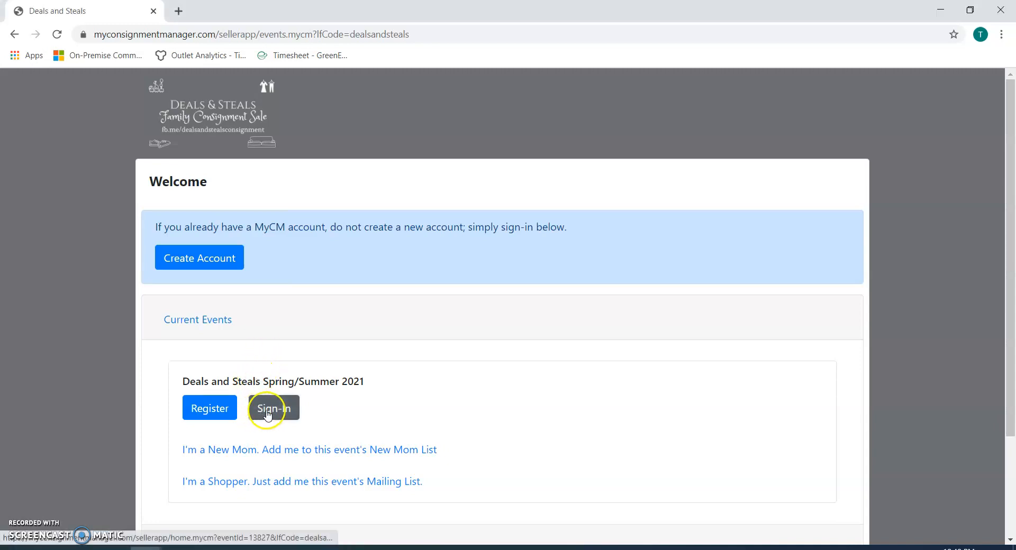
click(187, 423)
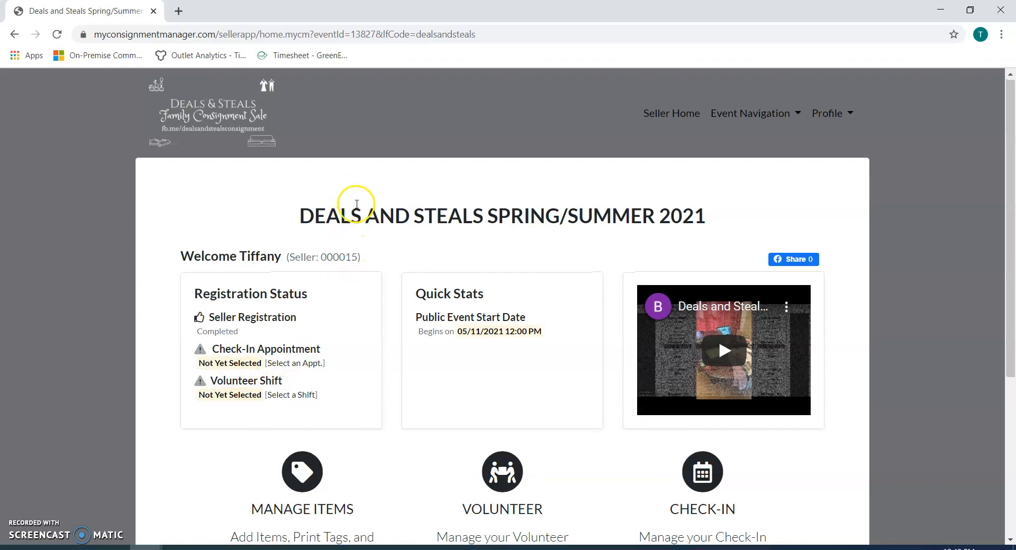
Step: Open Manage Items for the Deals and Steals Spring/Summer 2021 event
scroll(357, 203, down, 2)
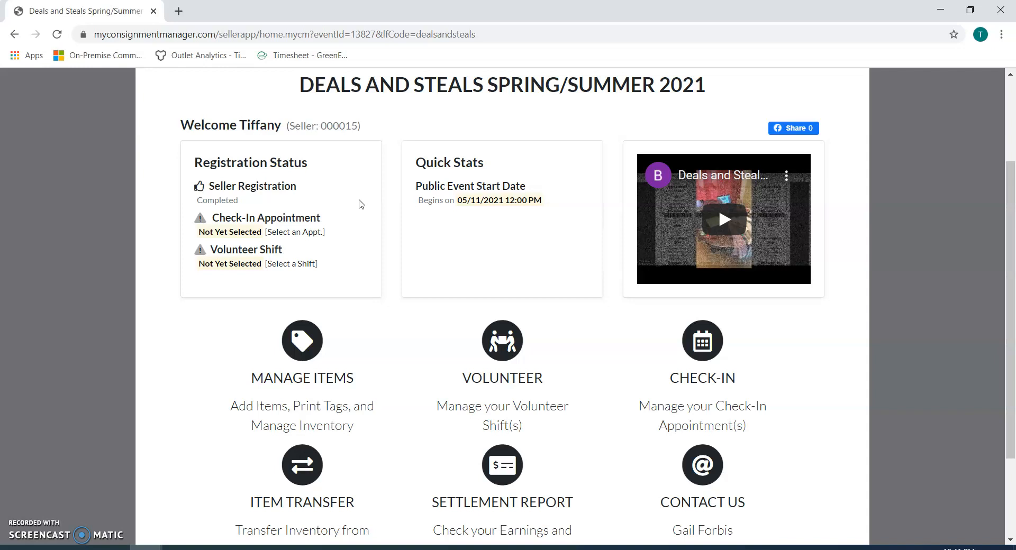
scroll(350, 217, down, 3)
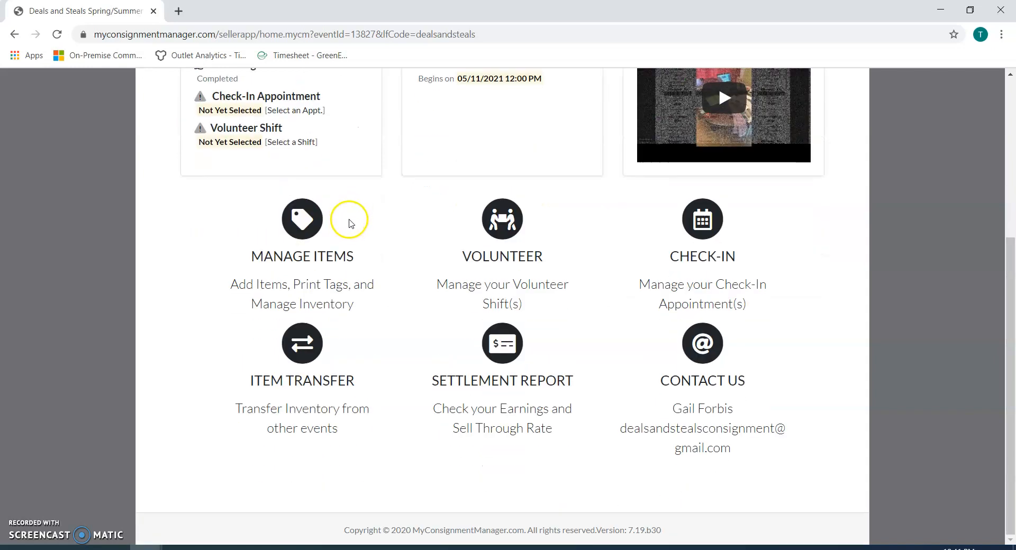
click(303, 236)
click(300, 240)
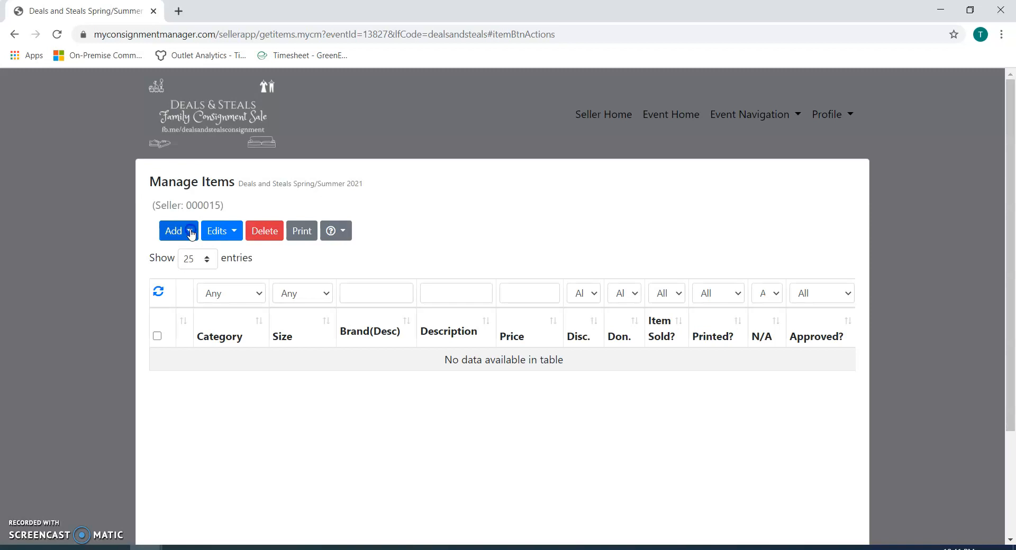
Step: Start adding an item manually and set its category to Men's Shirt
click(191, 233)
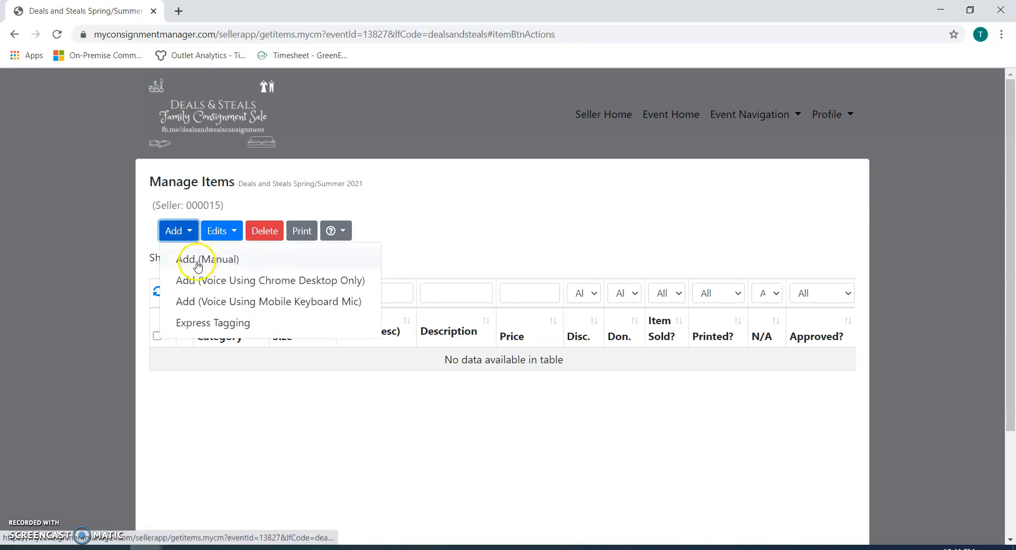
click(200, 263)
click(527, 158)
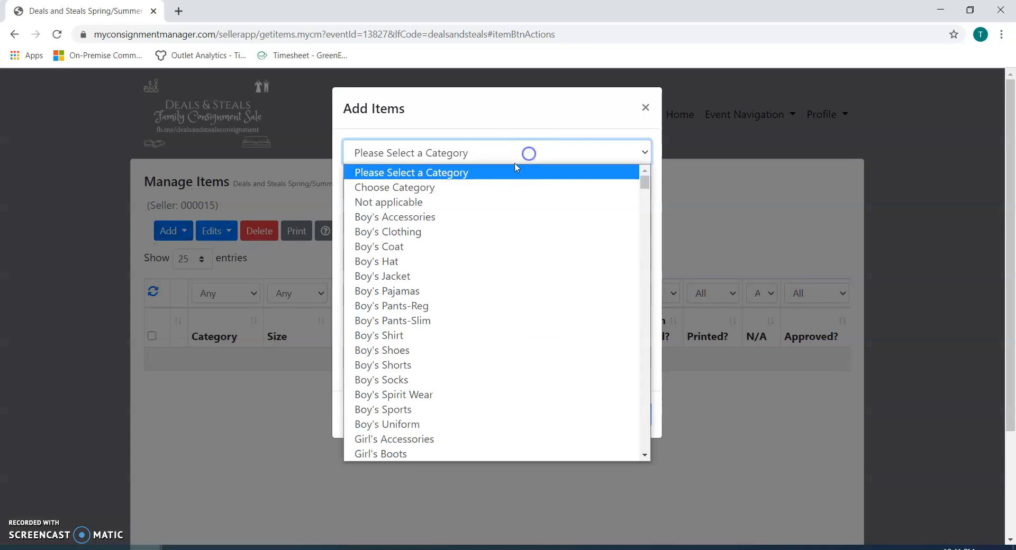
scroll(447, 268, down, 12)
scroll(449, 269, down, 6)
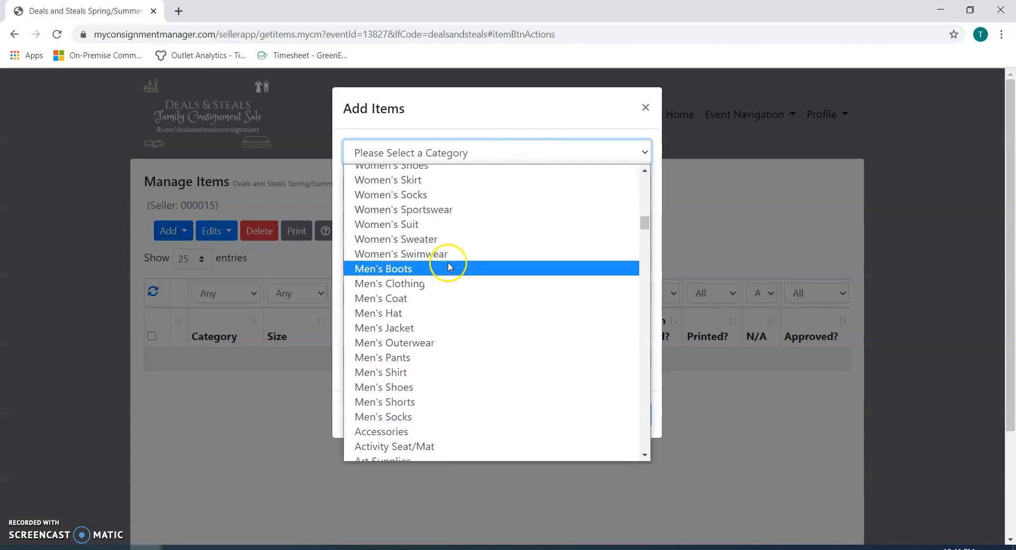
click(412, 373)
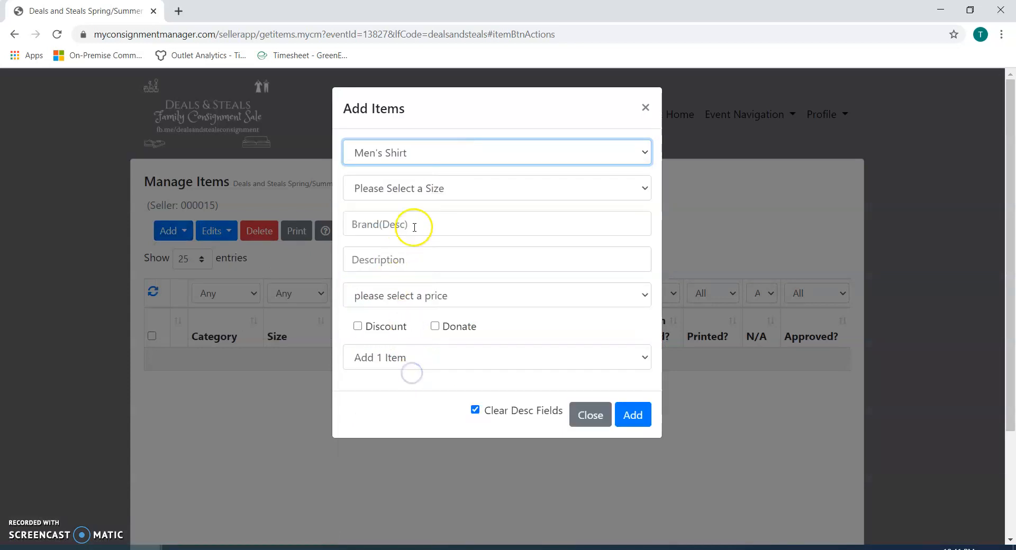
Step: Set the shirt's size to Men's - XL
click(453, 192)
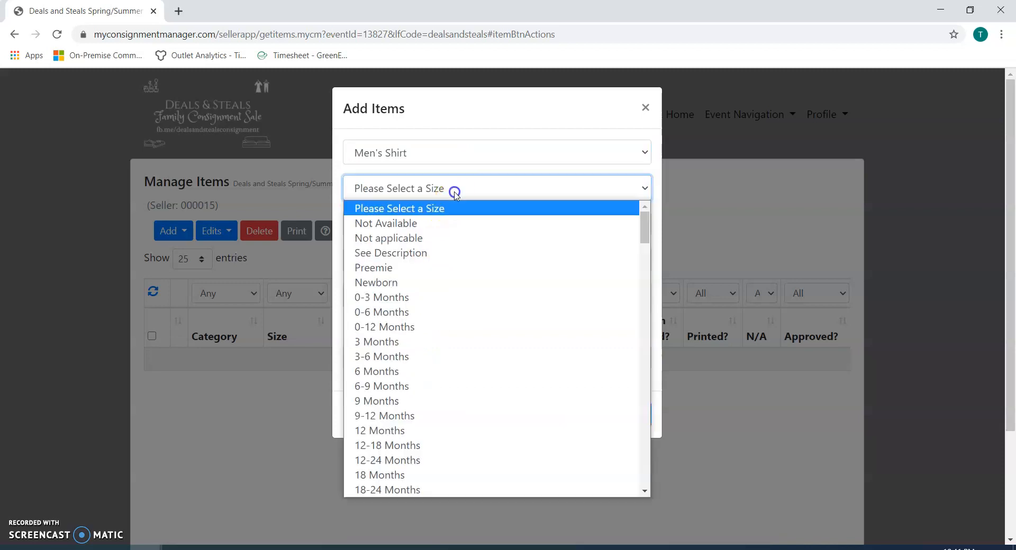
scroll(418, 306, down, 10)
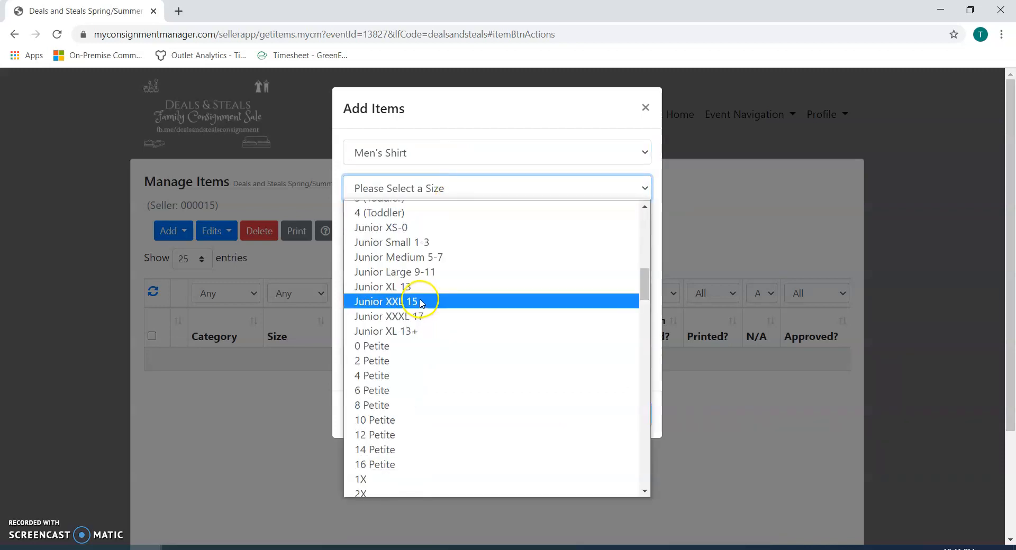
scroll(417, 306, down, 7)
scroll(418, 307, down, 3)
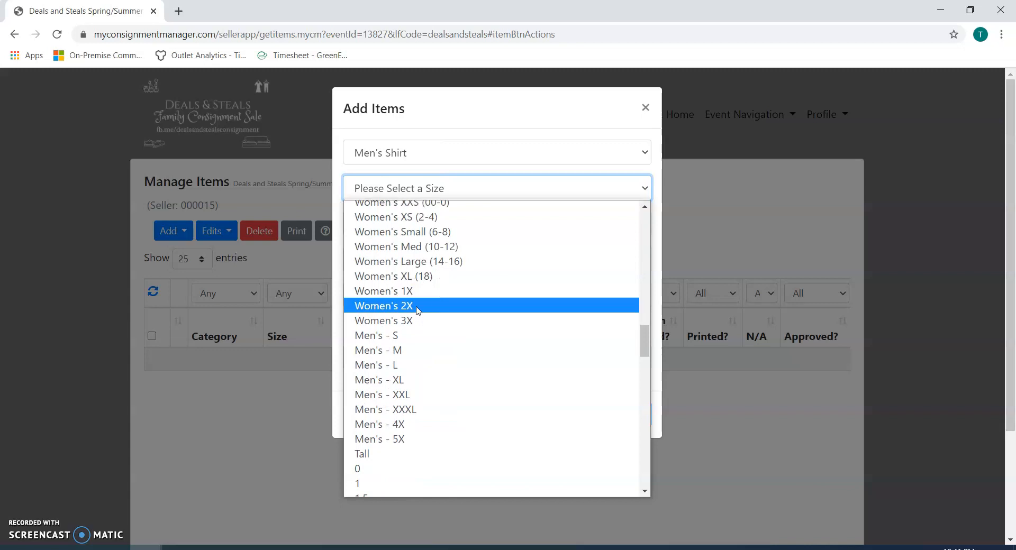
click(412, 386)
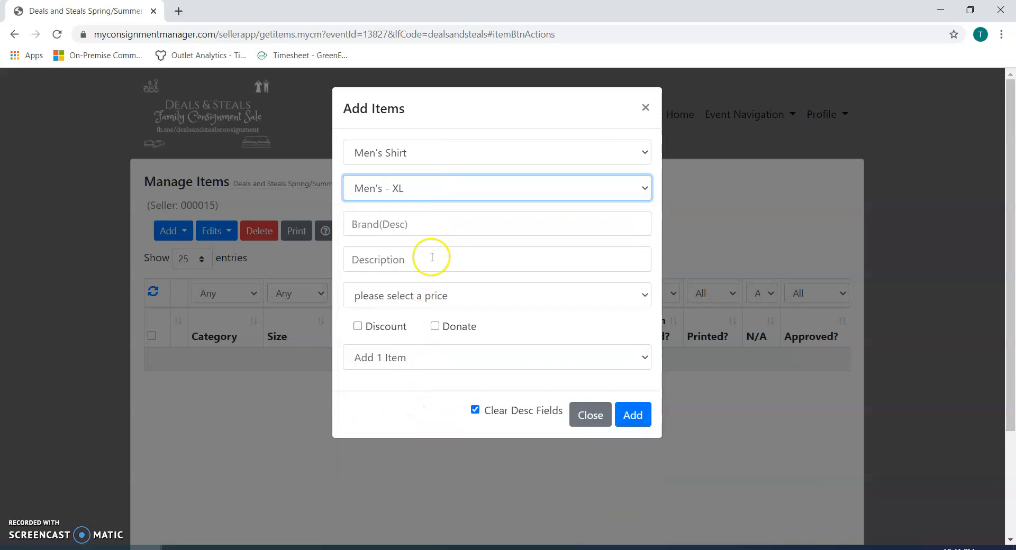
Step: Enter Ralph Lauren as the shirt's brand and "Blue checkered shirt l/s" as its description
click(448, 232)
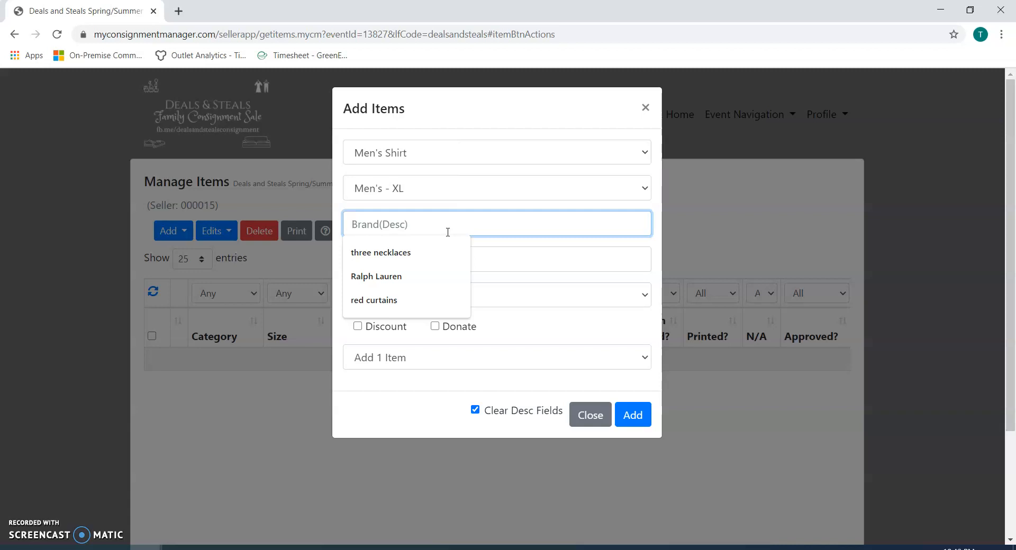
text(Ralph)
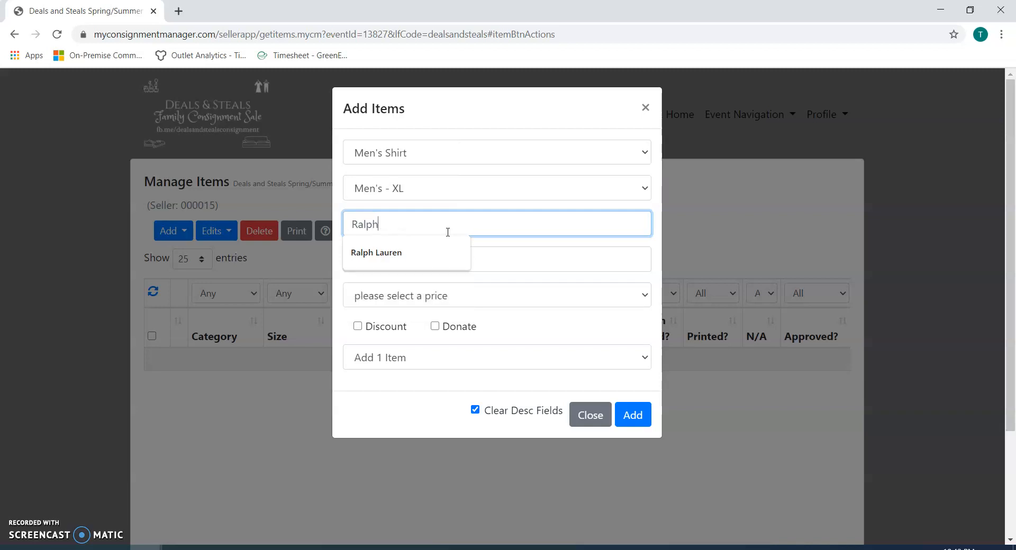
text( Lauren)
key(Tab)
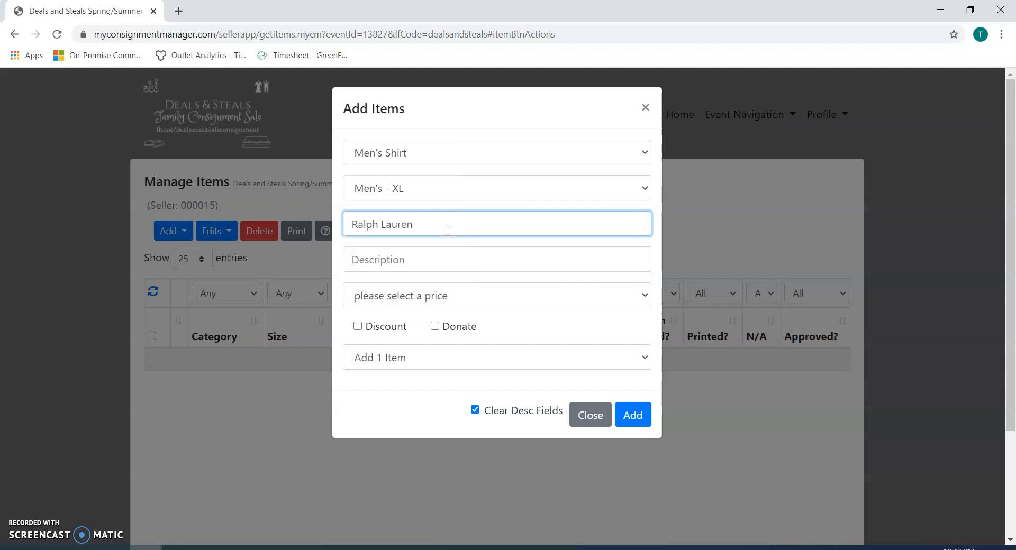
text(Blue checkerd)
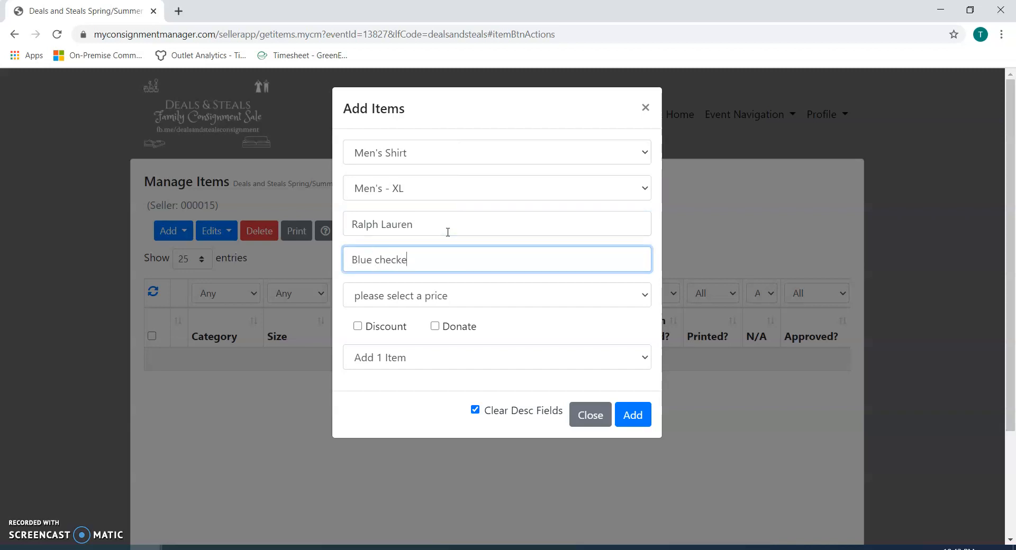
key(BackSpace)
text(ed shirt l/s)
Step: Set the shirt's price to 10.00
click(471, 293)
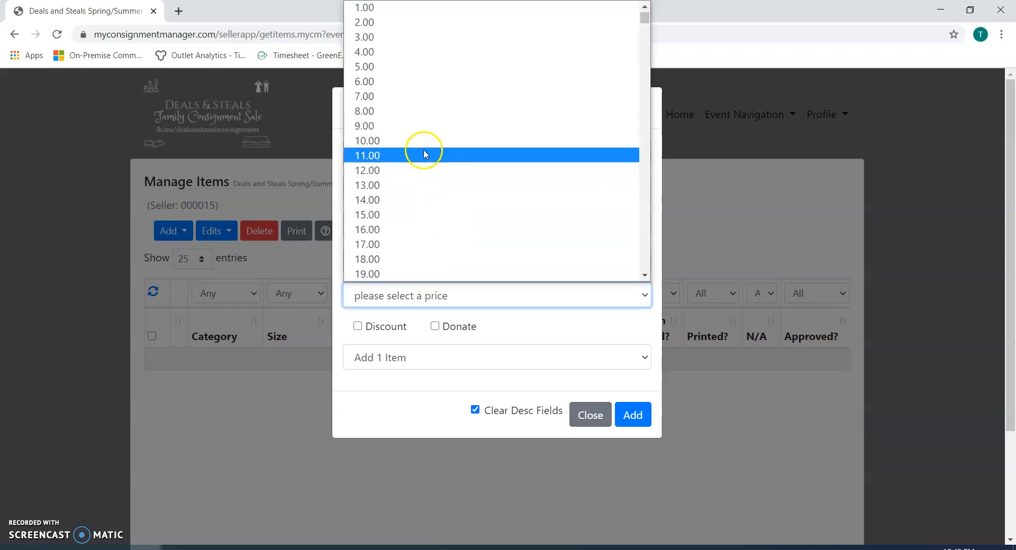
click(424, 143)
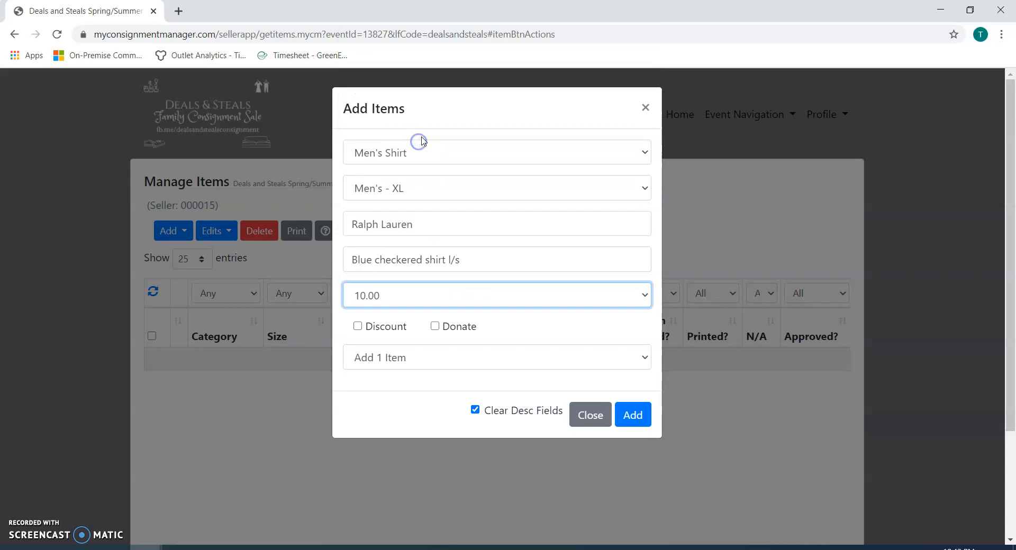
click(410, 299)
Step: Try out the Discount and Donate options for the shirt and clear both again
click(363, 325)
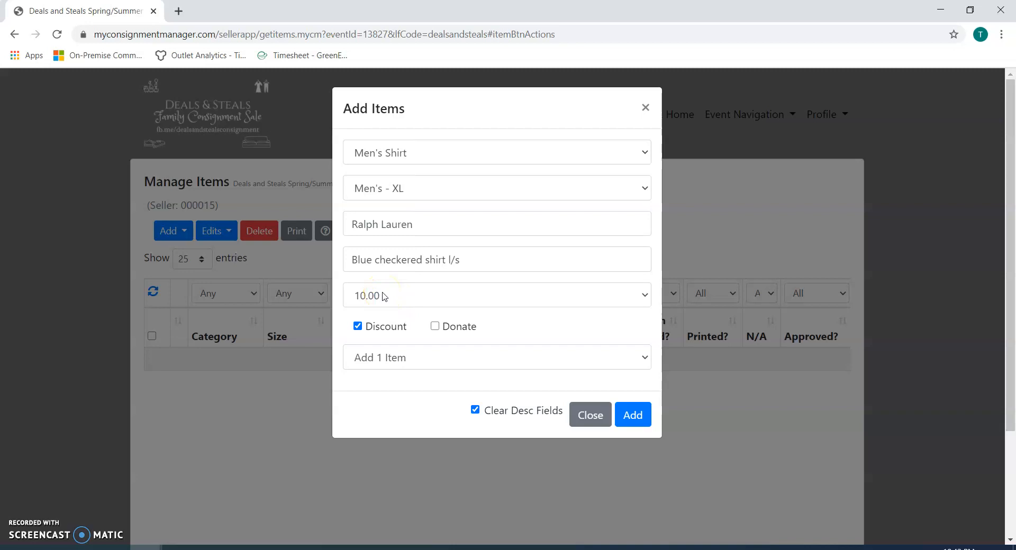
click(435, 326)
click(358, 326)
click(358, 325)
click(434, 327)
Step: Keep the quantity at Add 1 Item, add the shirt to the inventory and close the item form
click(466, 363)
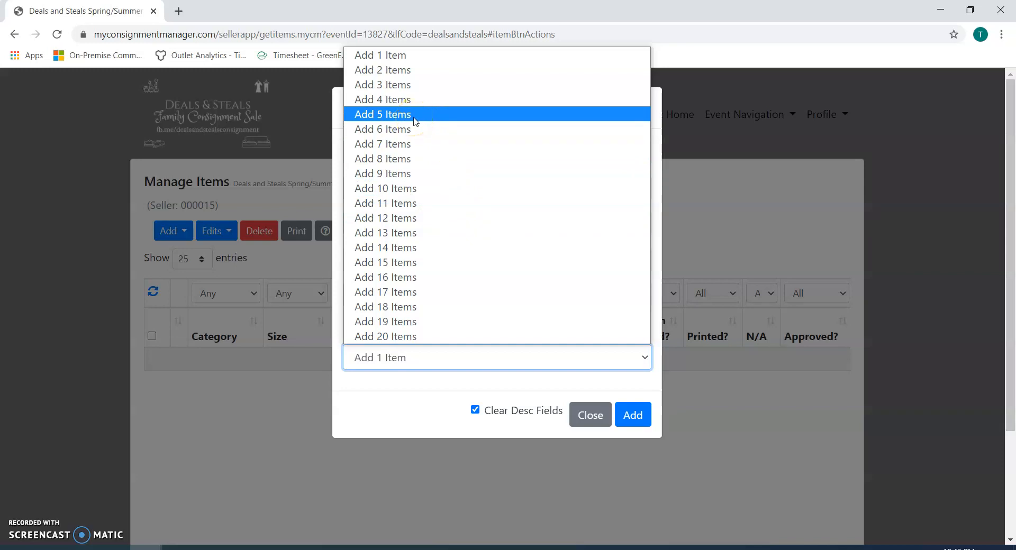
click(397, 56)
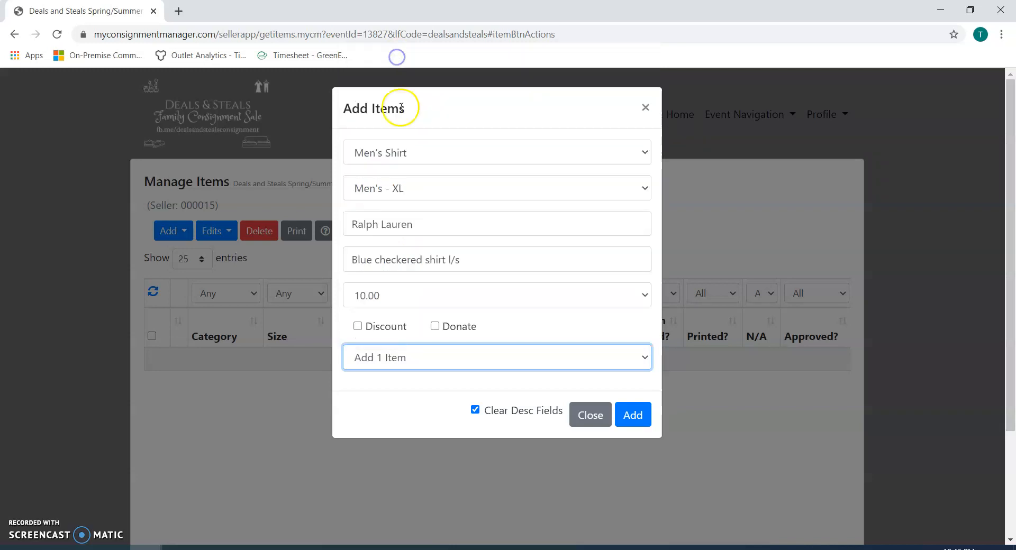
click(626, 415)
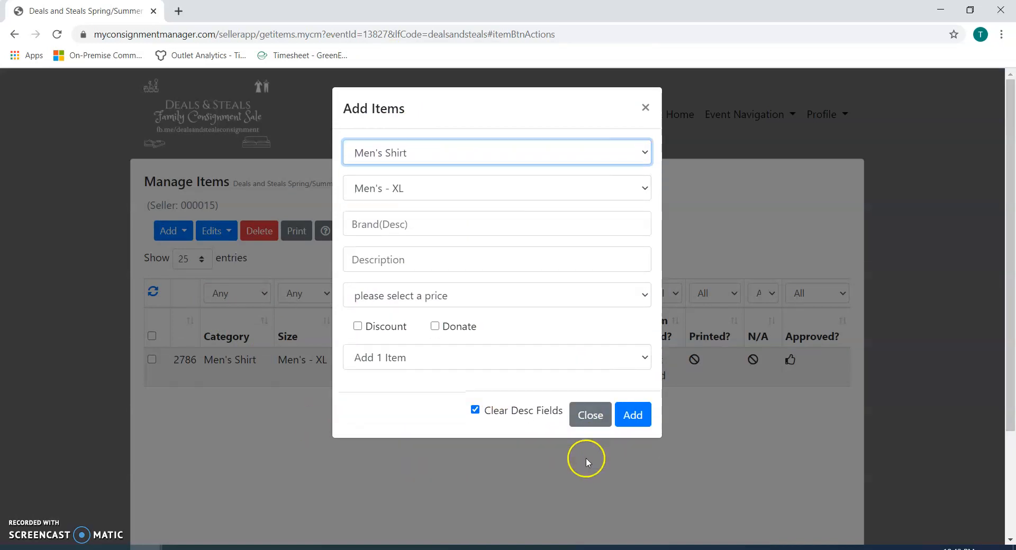
click(586, 415)
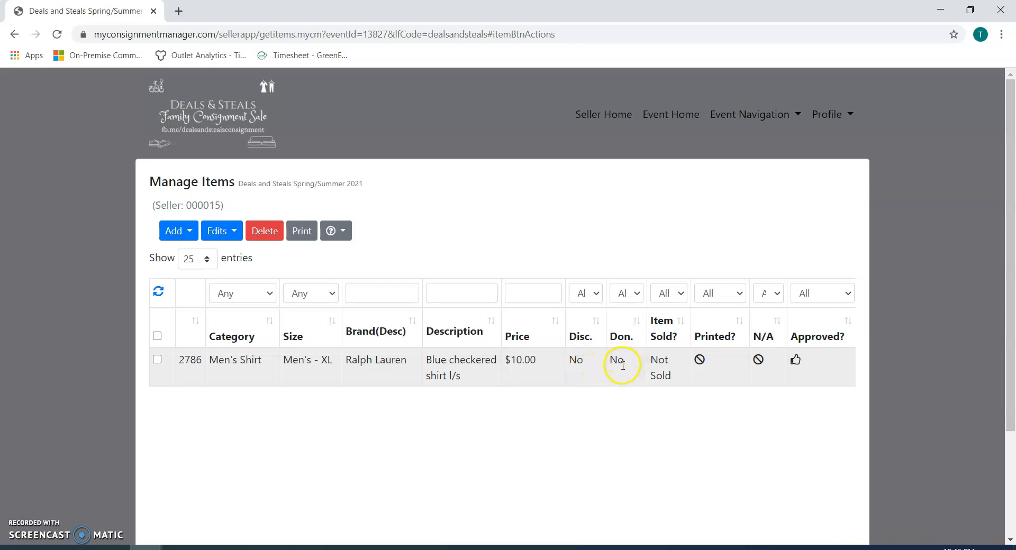
Step: Start adding a second item manually with the category Purse and the size Not applicable
click(189, 236)
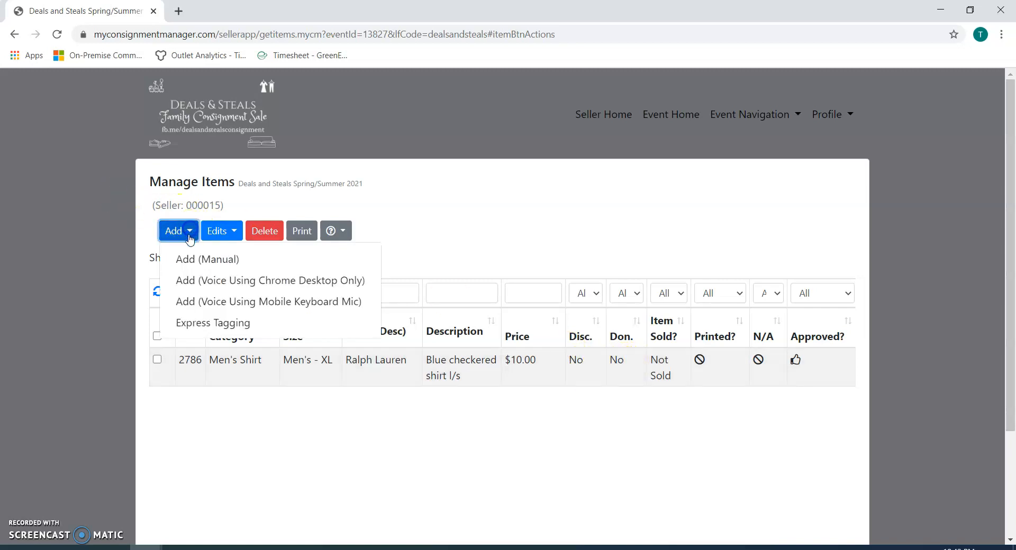
click(189, 258)
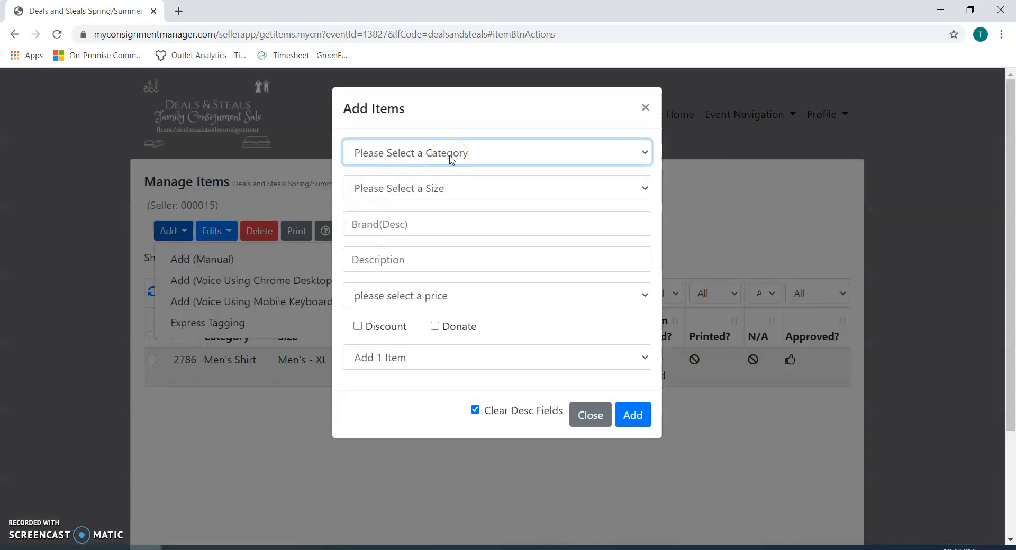
click(451, 159)
scroll(431, 287, down, 20)
scroll(434, 295, down, 15)
scroll(417, 294, down, 10)
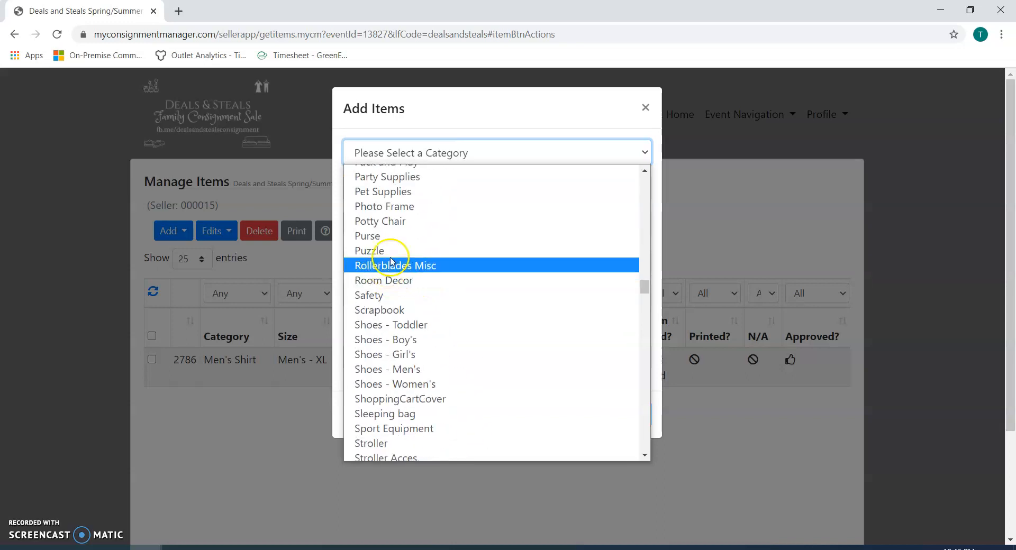
click(392, 237)
click(447, 194)
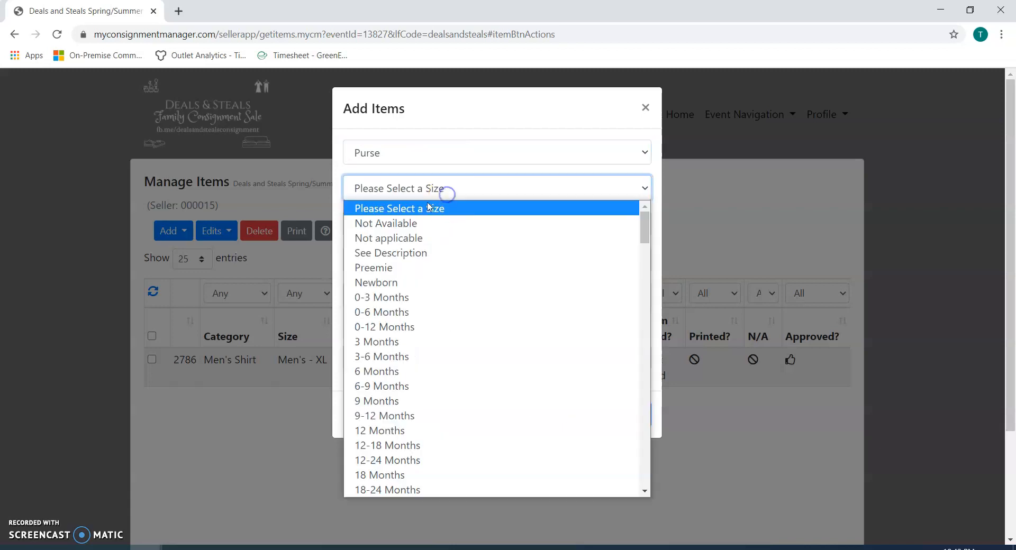
click(411, 237)
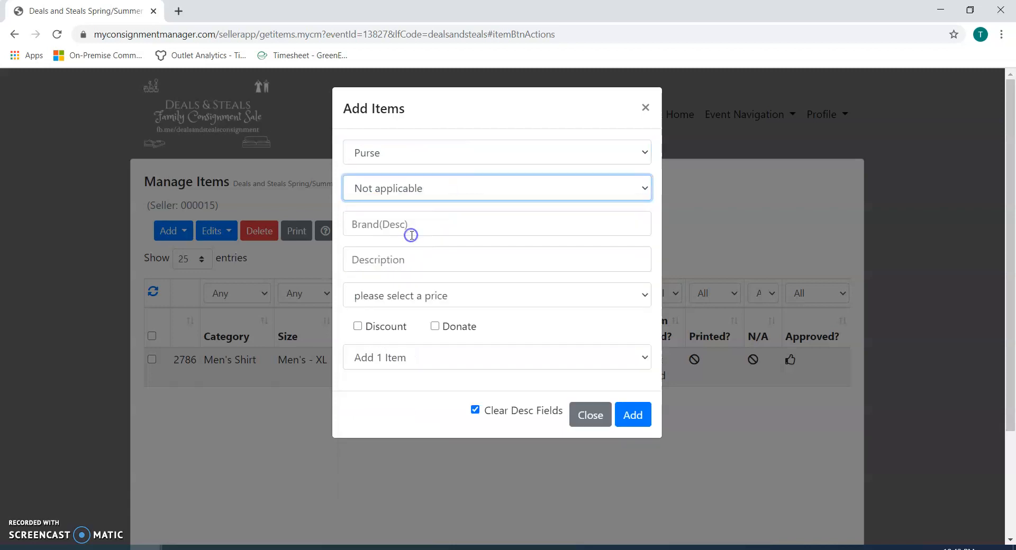
Step: Enter the brand Calia by Carrie and the description Large plum bag for the purse, and set its price to 15.00
click(394, 225)
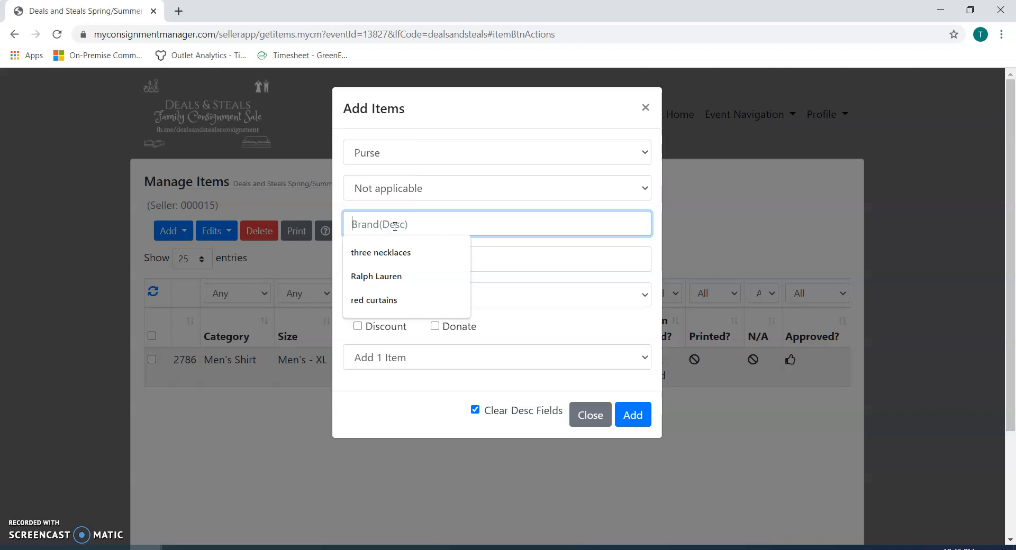
text(Calia by Carrie)
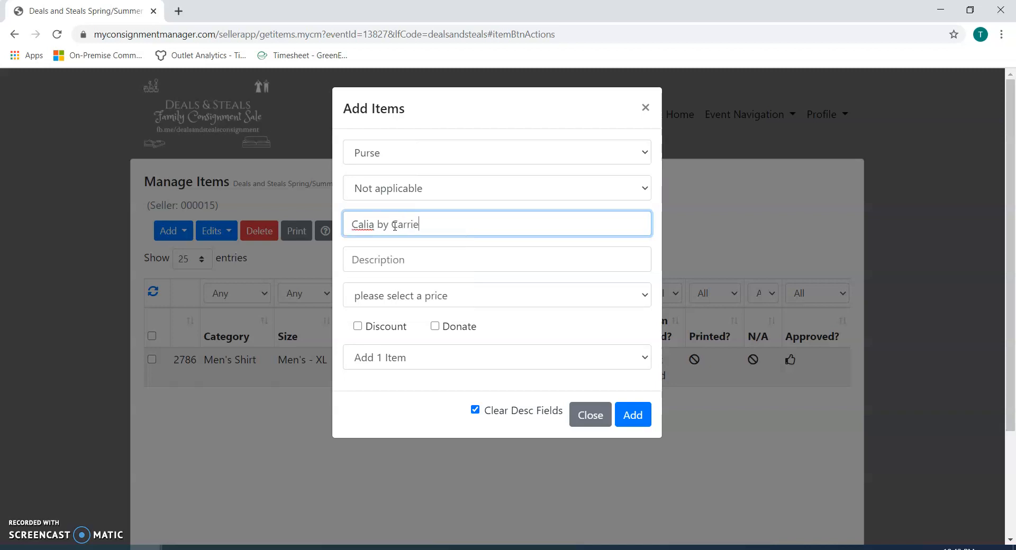
key(Tab)
text(Lar)
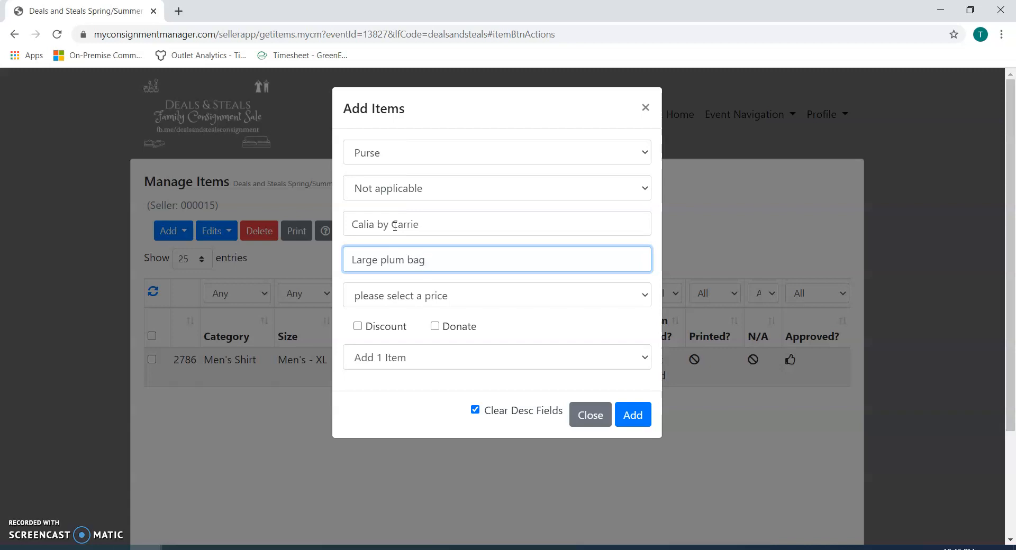
click(399, 296)
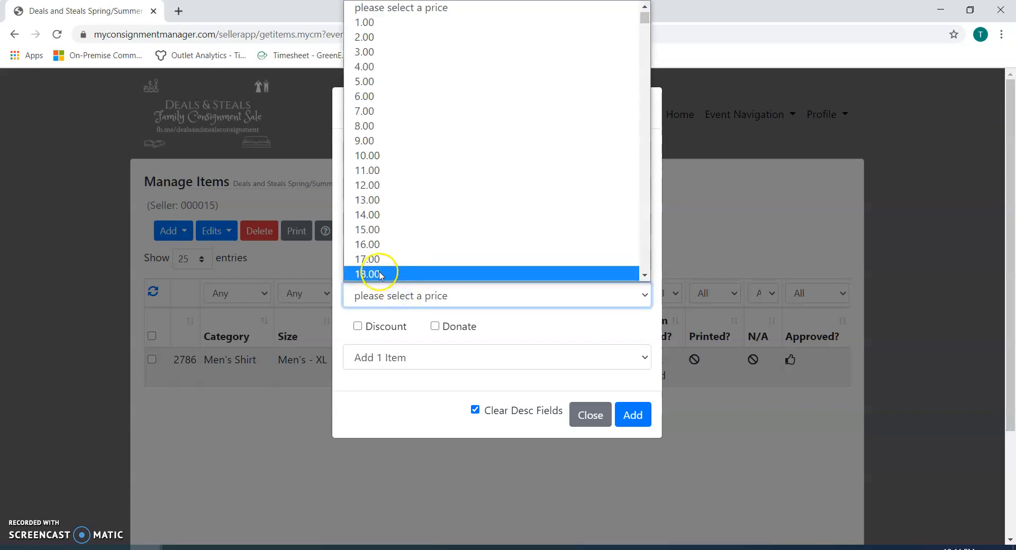
click(380, 230)
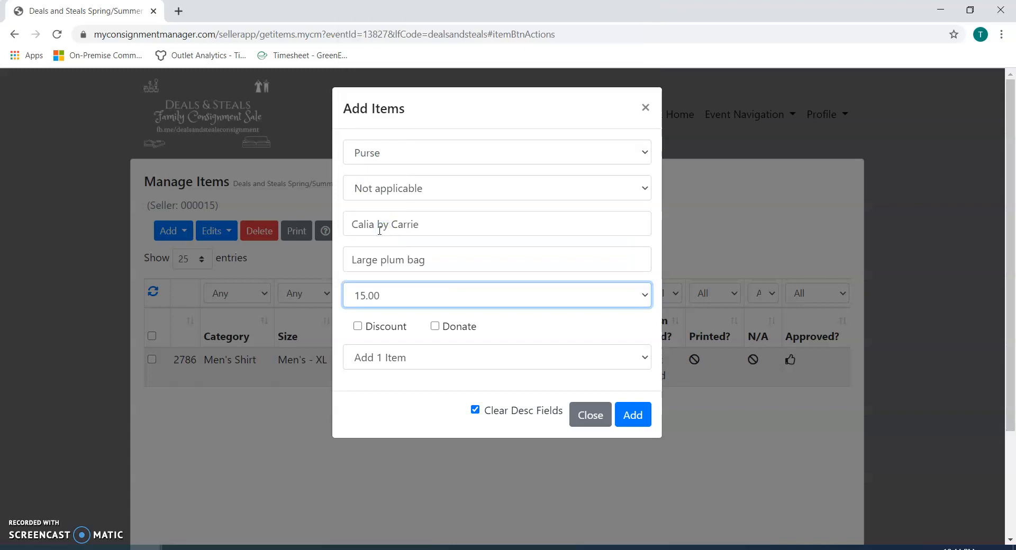
Step: Enable both Discount and Donate for the purse, add it to the inventory and close the item form
click(358, 328)
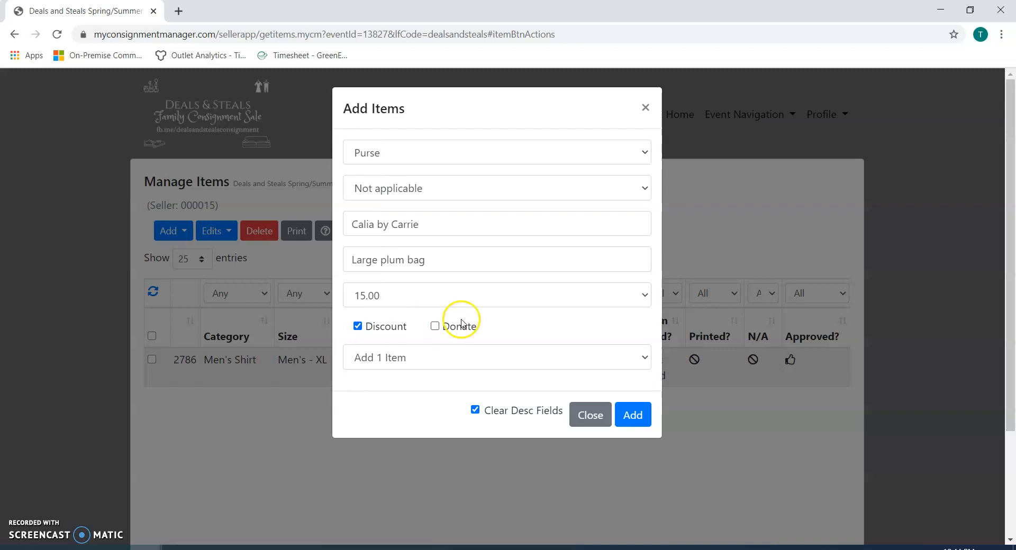
click(435, 328)
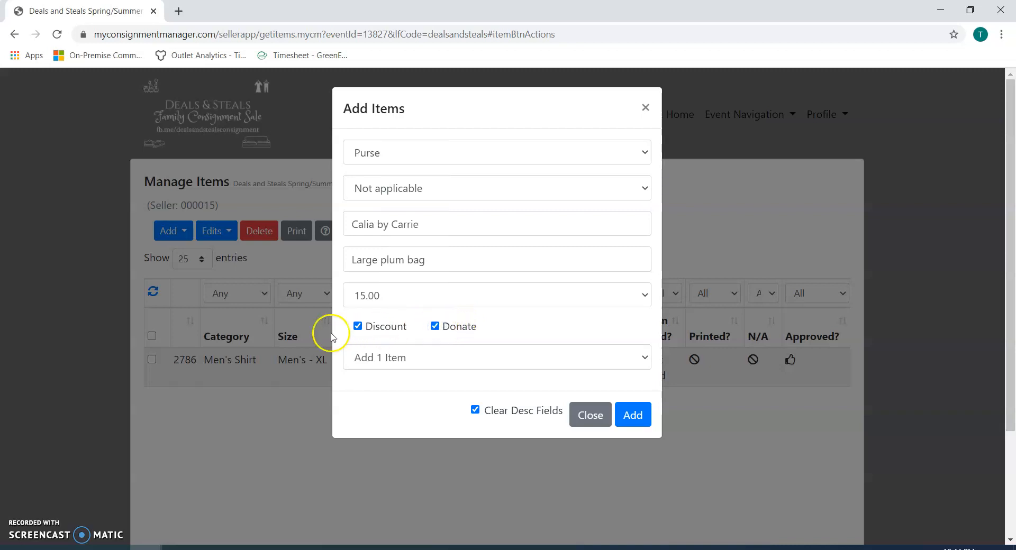
click(633, 416)
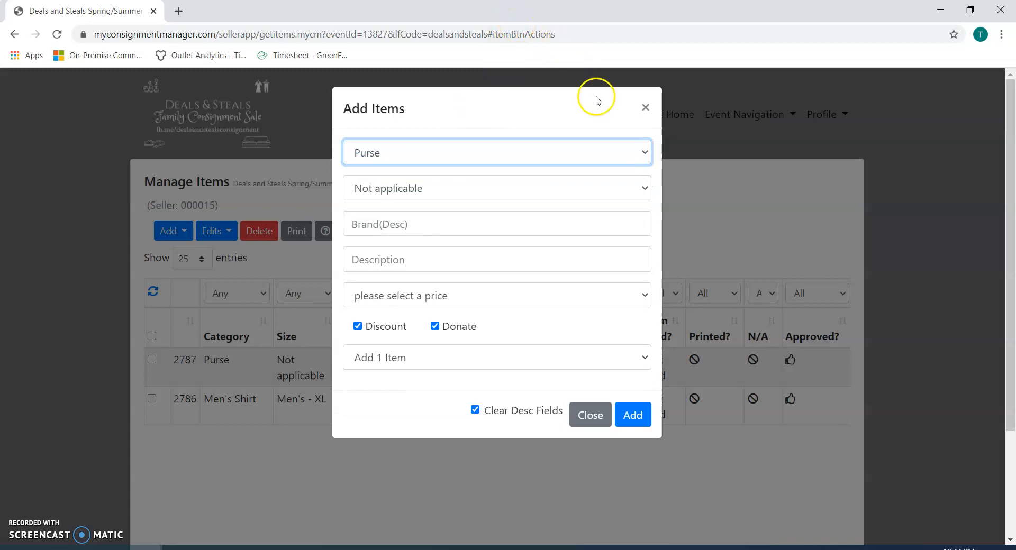
click(646, 108)
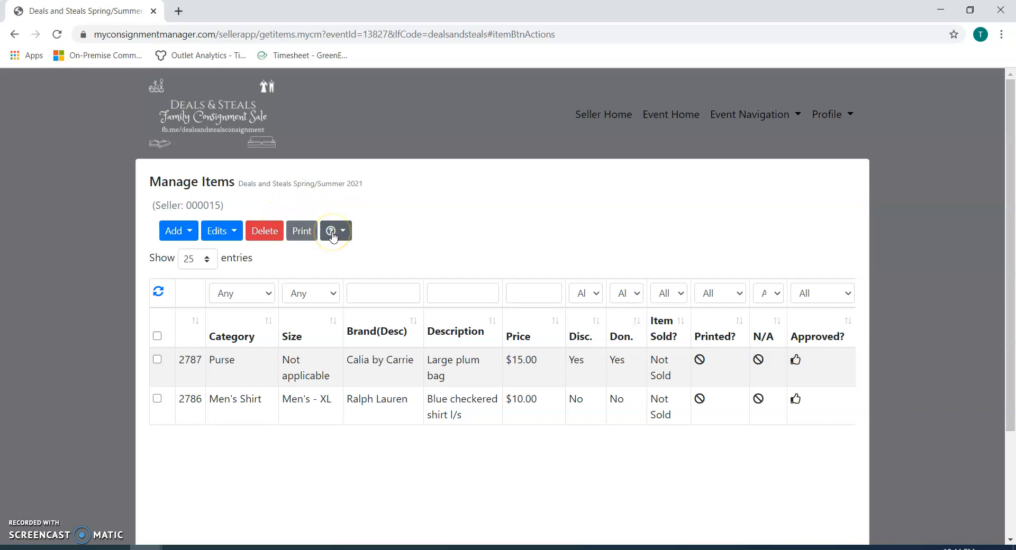
Step: Select all items in the inventory and print their tags, dismissing the download notice
click(302, 231)
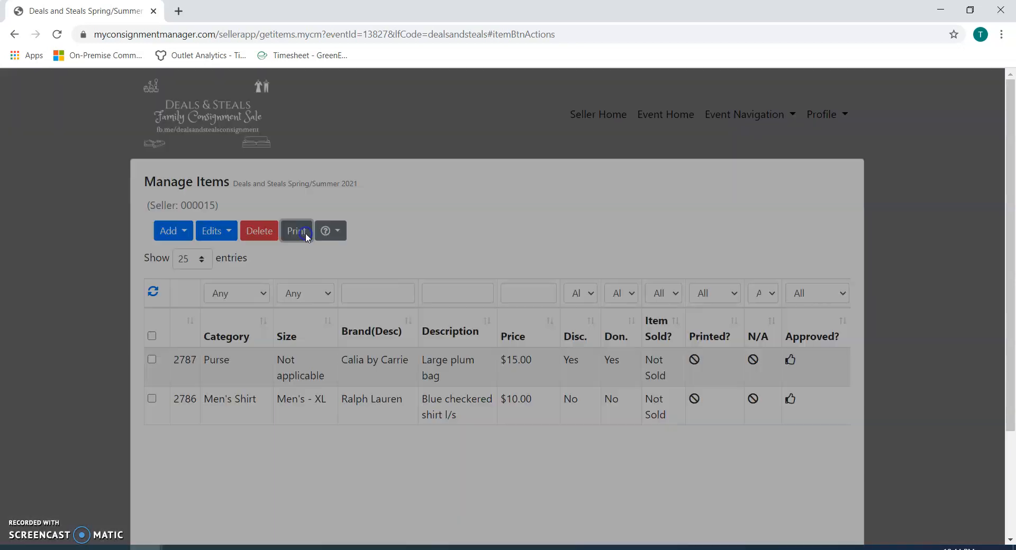
click(614, 191)
click(158, 337)
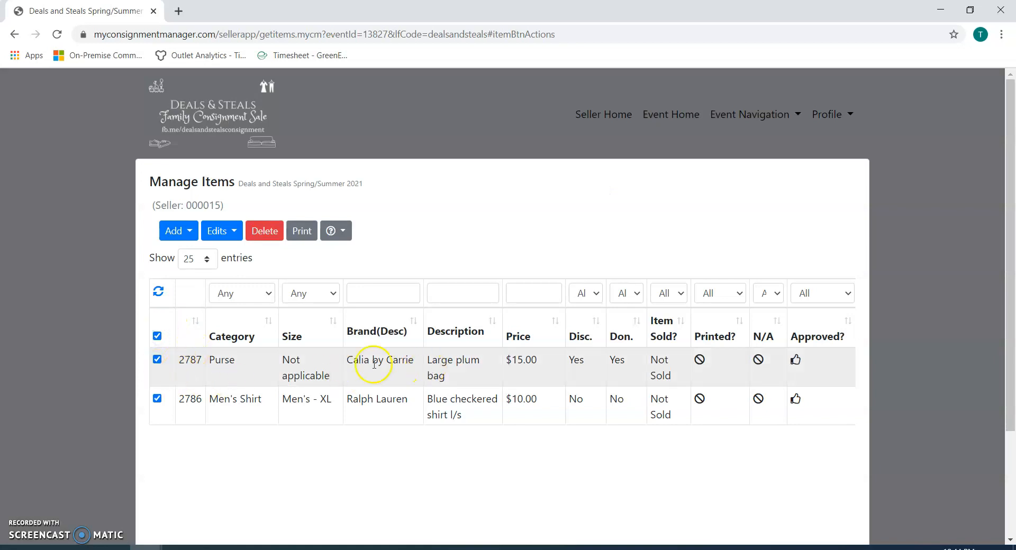
click(302, 232)
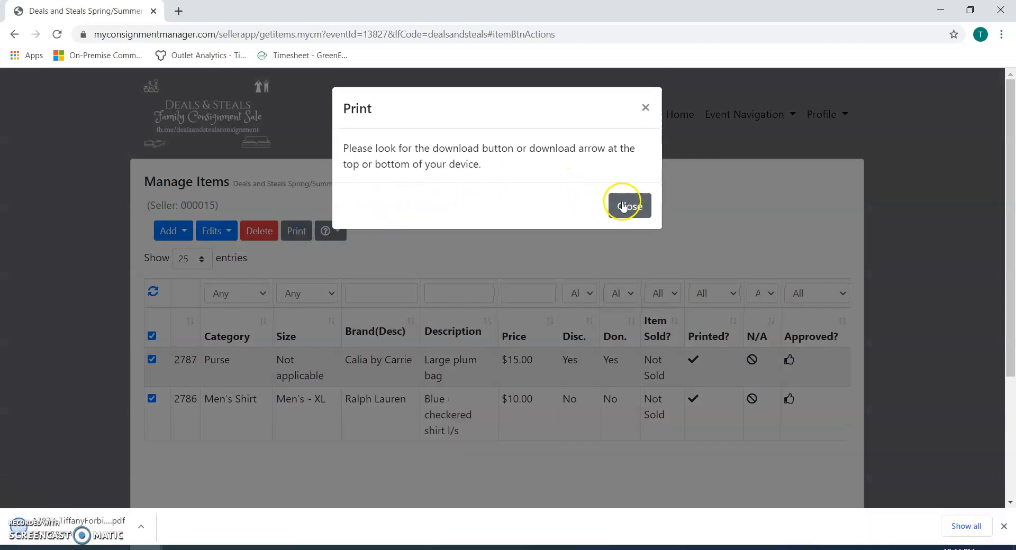
click(629, 206)
Step: Open the downloaded tags PDF, look over the purse and shirt tags, and close it again
click(98, 539)
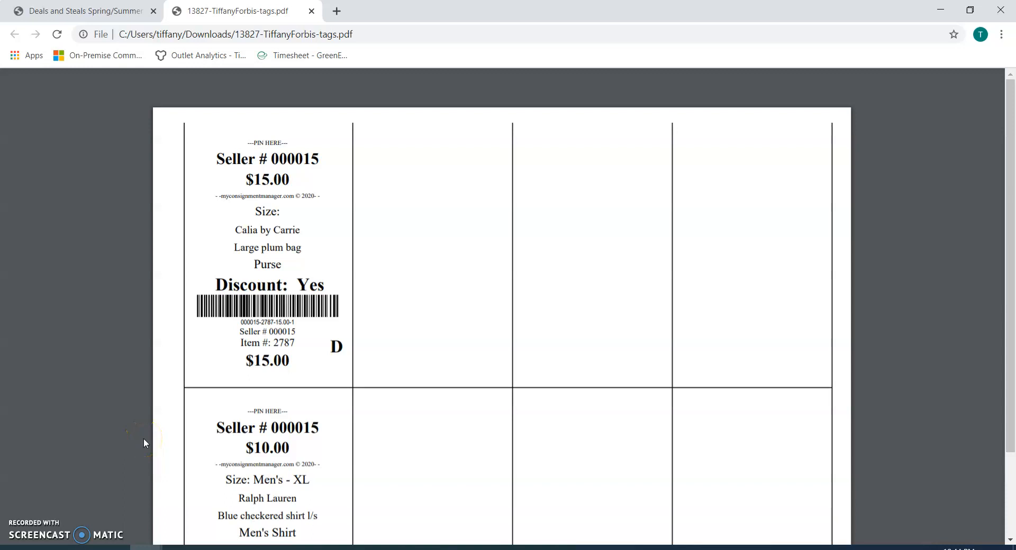
scroll(241, 362, down, 1)
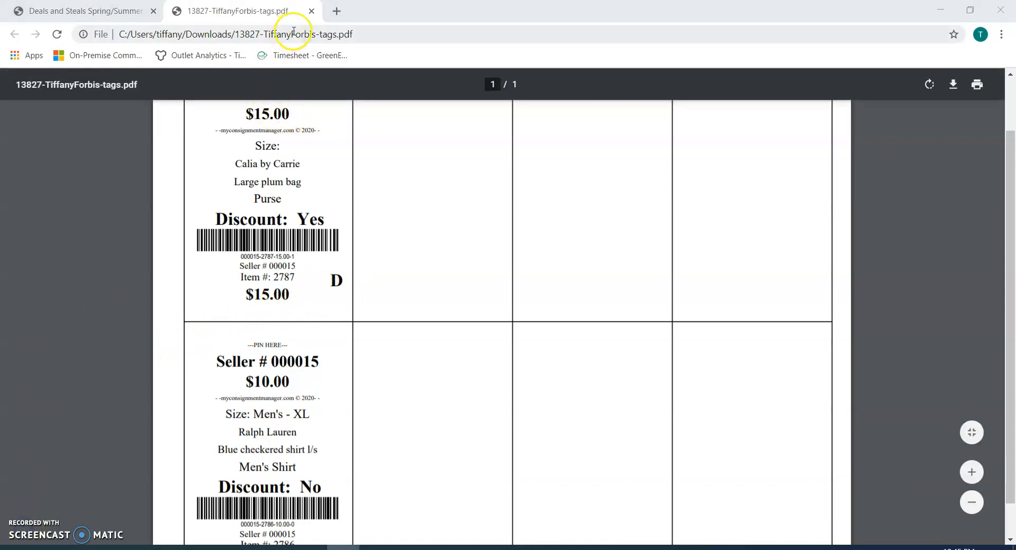
click(312, 11)
Step: Return to the event home page and open Item Transfer to review the items from the Deals and Steals FALL 2020 Sale
click(15, 36)
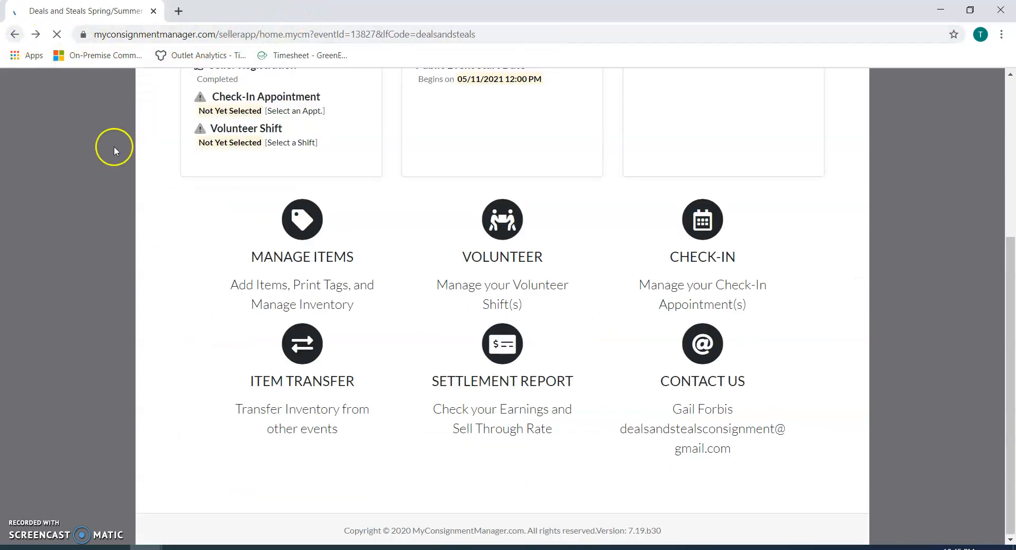
click(302, 343)
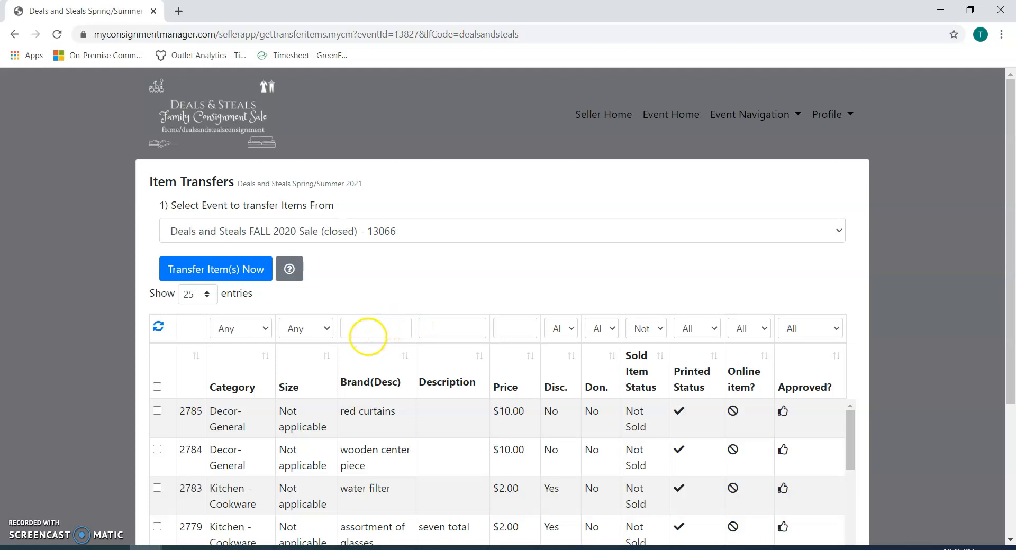
scroll(369, 337, down, 3)
click(14, 34)
click(307, 359)
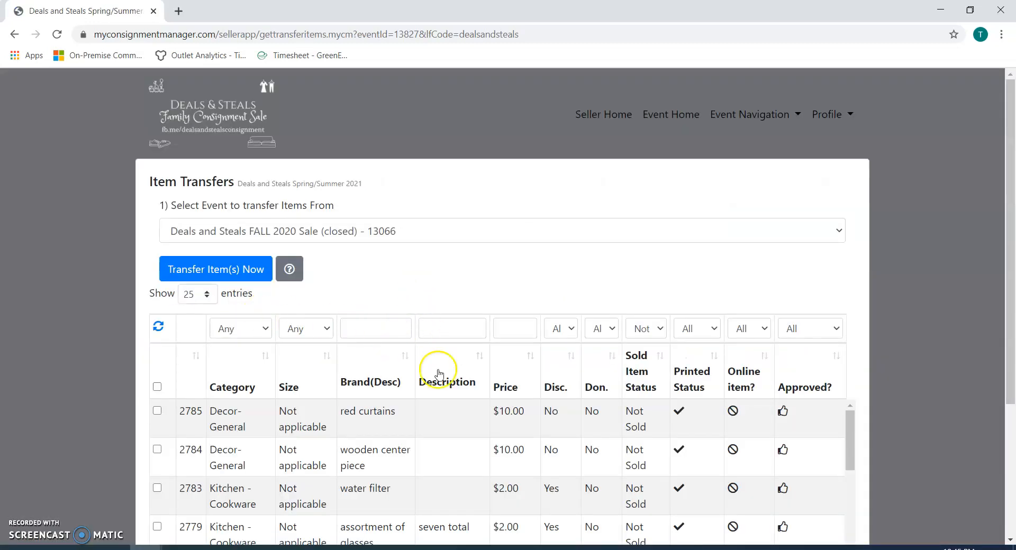
scroll(550, 392, down, 5)
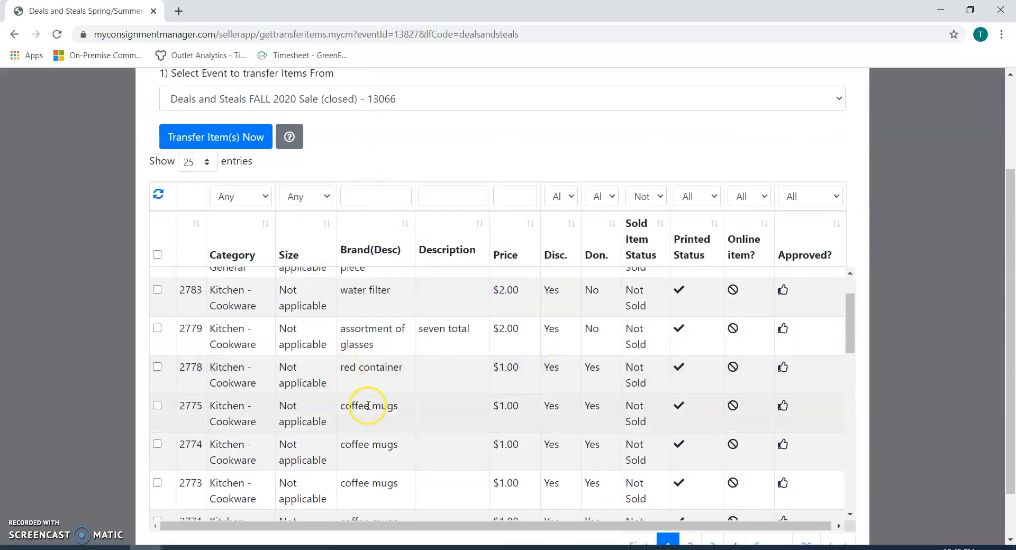
scroll(366, 406, up, 2)
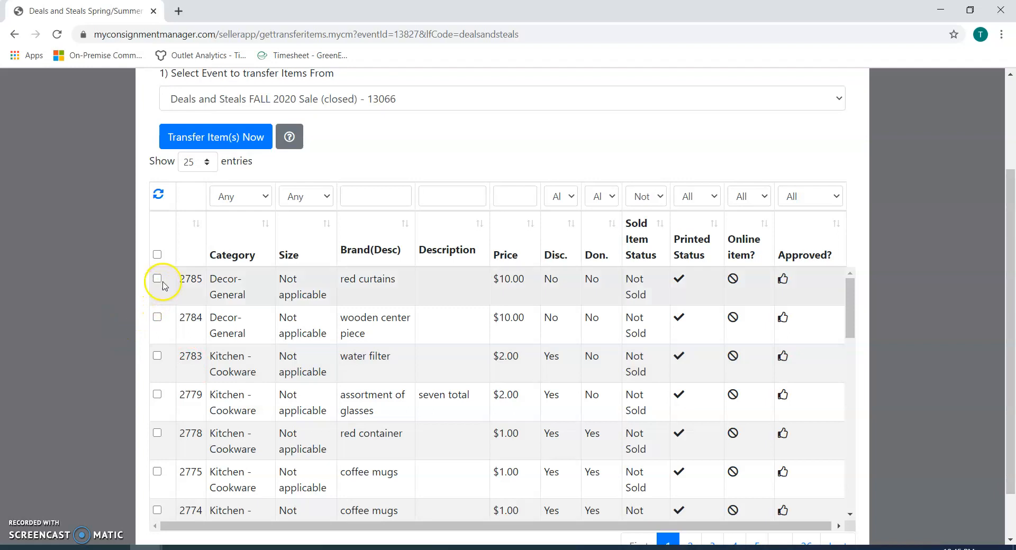
Step: Select all listed FALL 2020 Sale items as for a transfer and go back to the options on the event home page
click(157, 255)
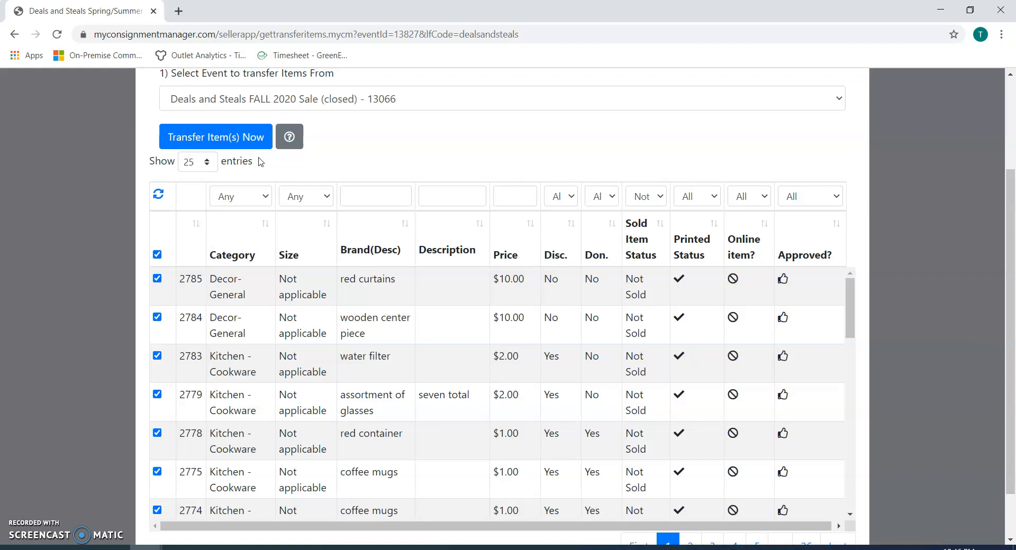
click(240, 151)
click(15, 35)
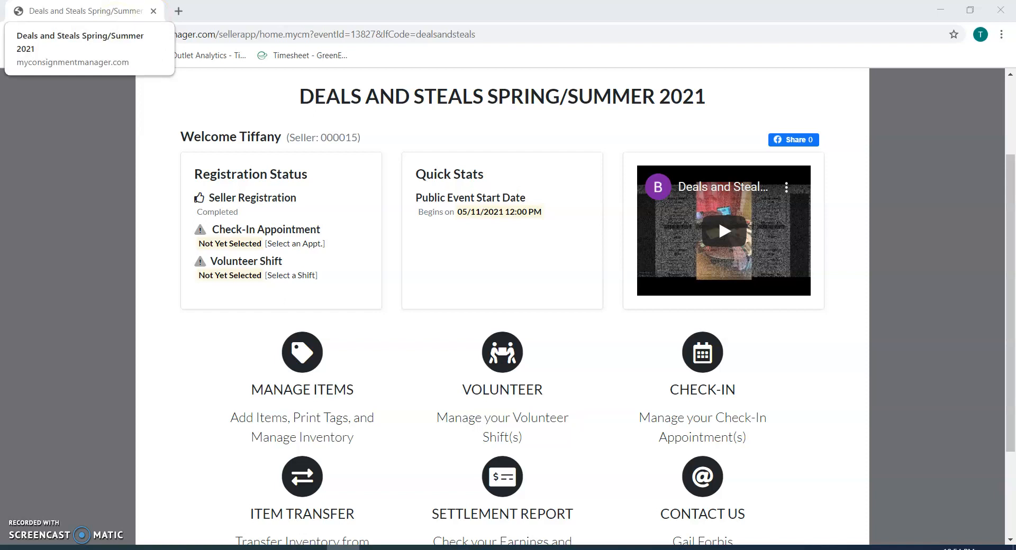
scroll(635, 281, down, 3)
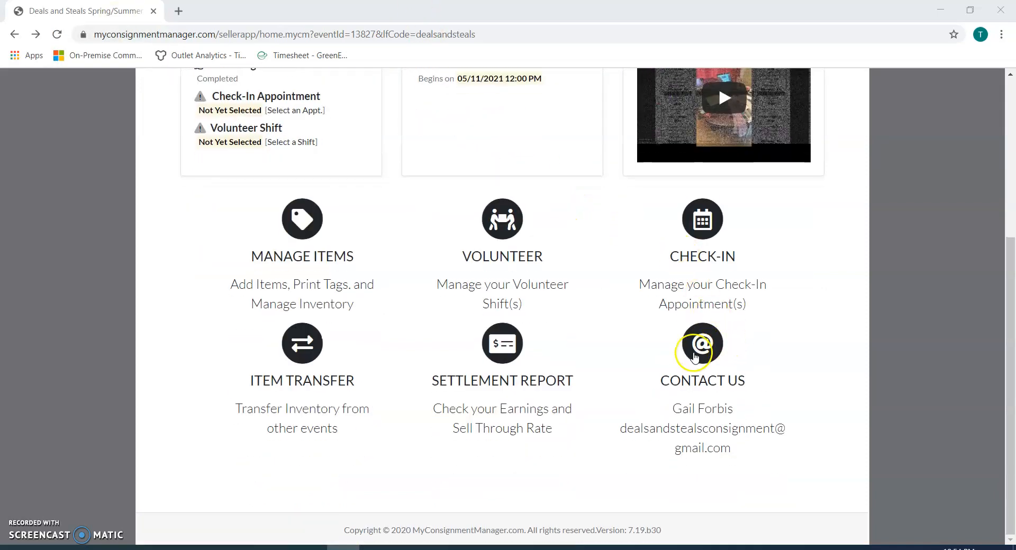